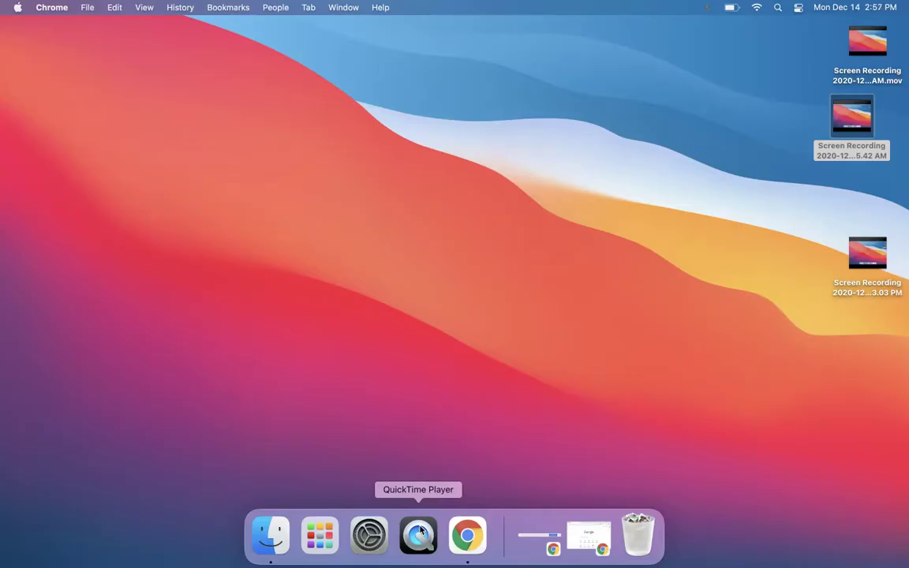
Open QuickTime Player and view its version information.
click(418, 533)
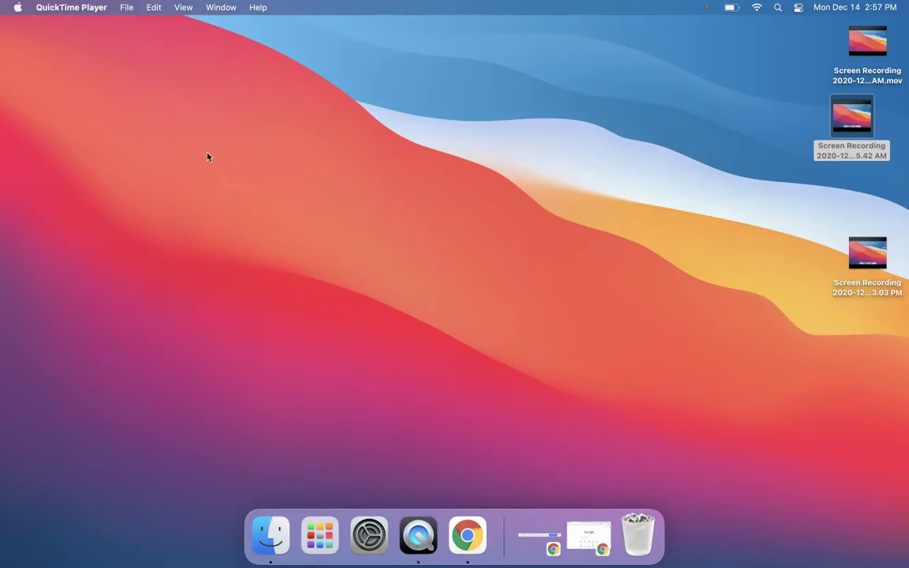
click(86, 10)
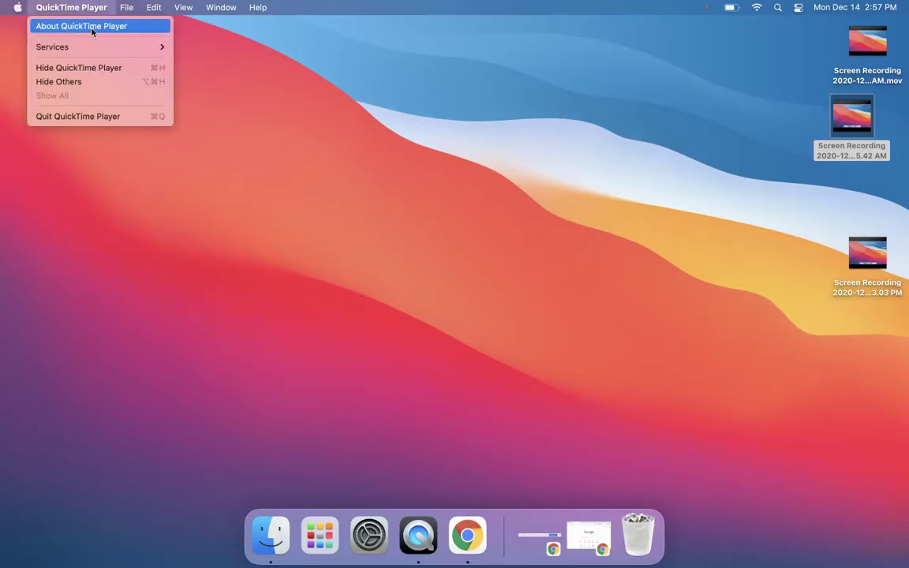
click(92, 26)
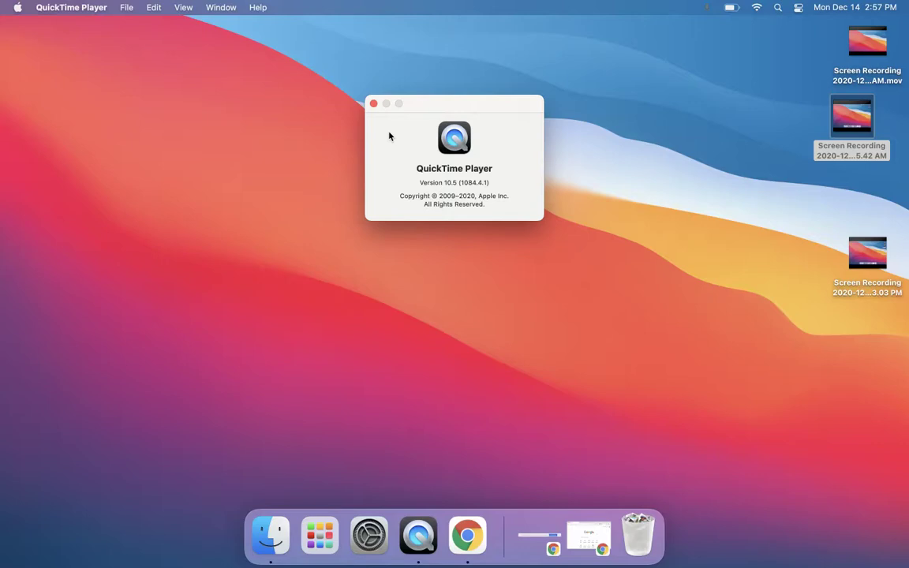
click(373, 103)
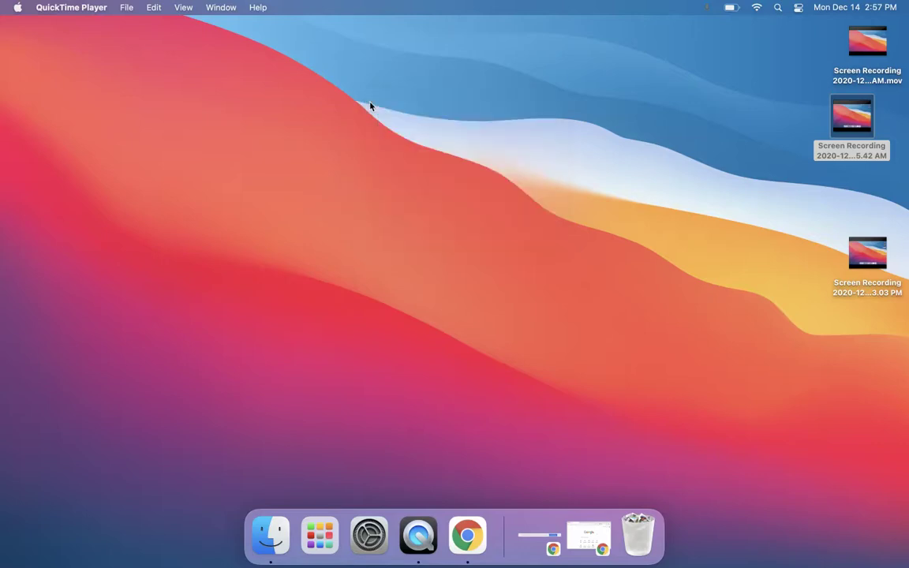
Open a new movie recording and review its camera, microphone and quality options.
click(85, 9)
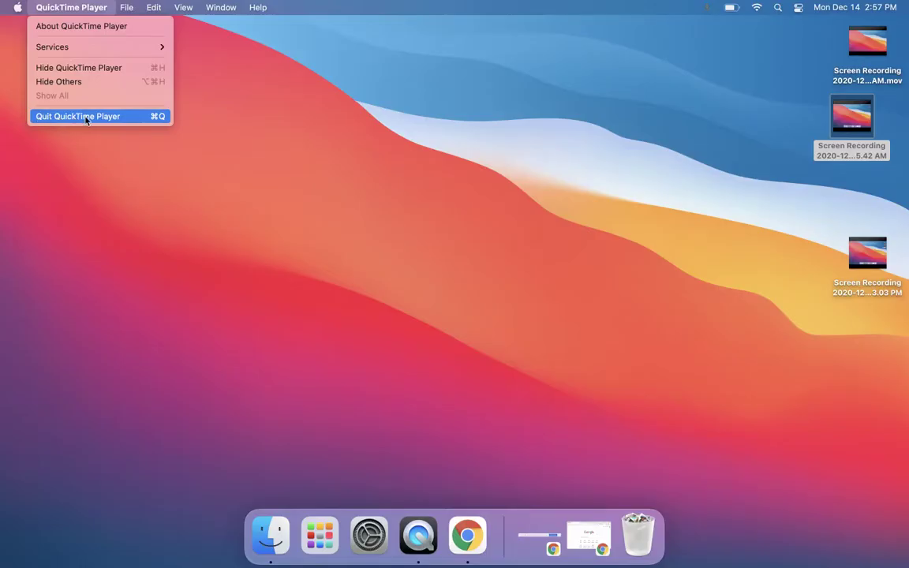
mouse_move(126, 7)
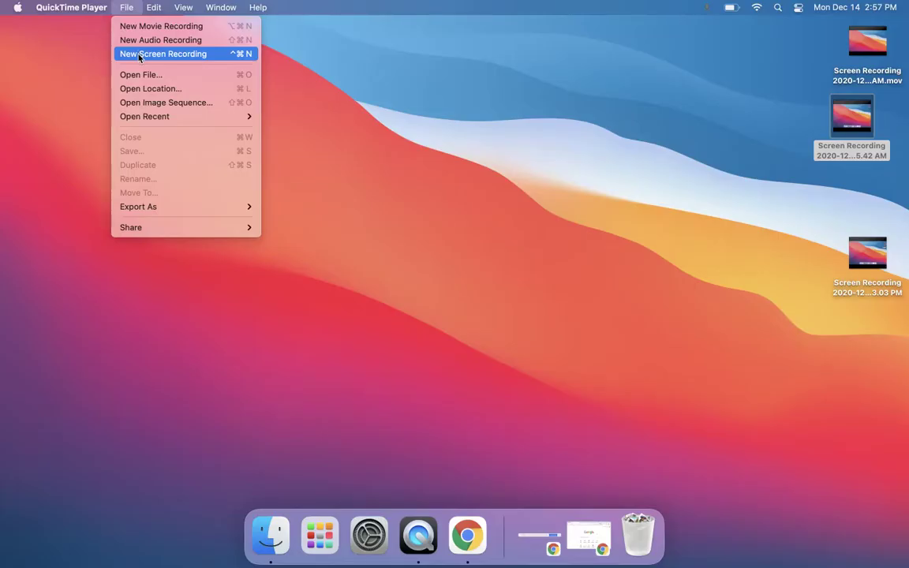
click(180, 28)
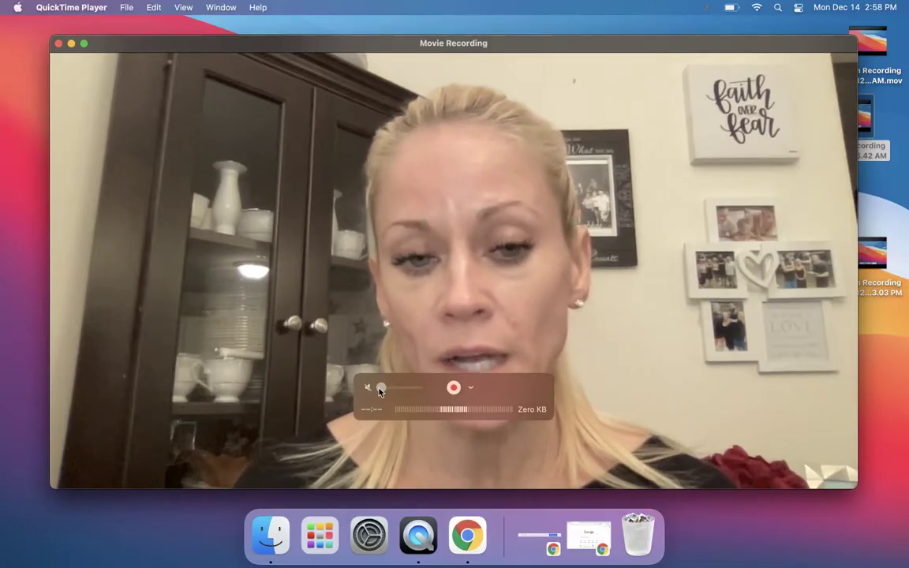
mouse_move(380, 391)
mouse_down()
mouse_move(392, 387)
mouse_move(377, 387)
mouse_up()
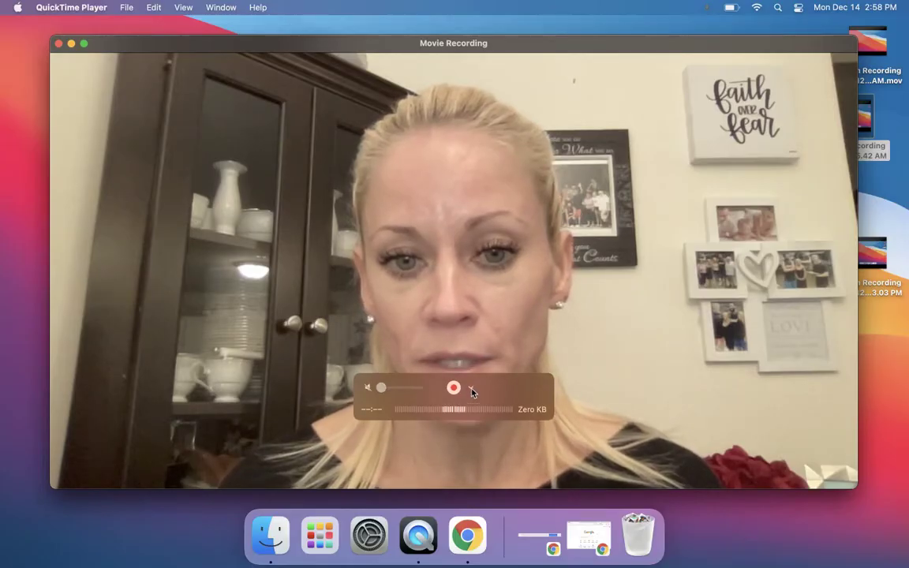
click(471, 390)
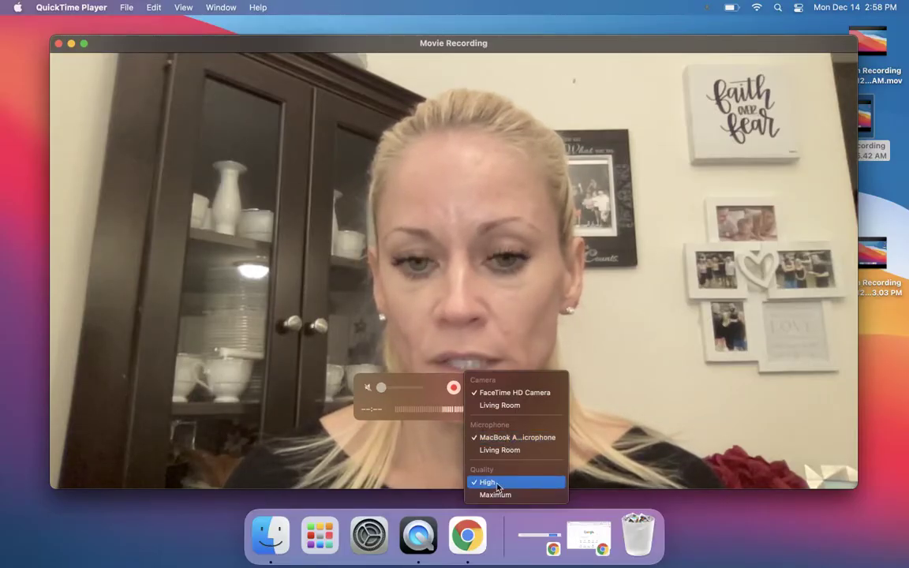
click(450, 452)
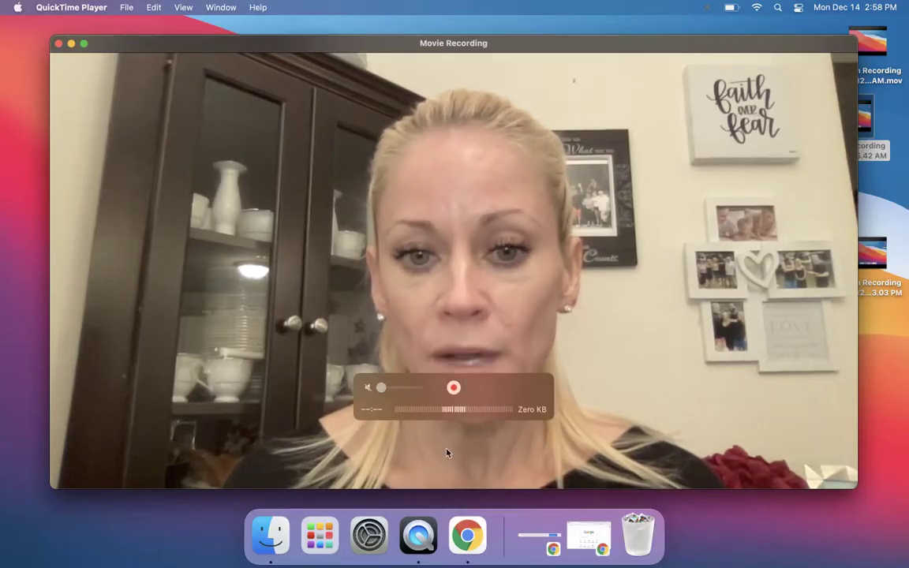
Record a movie clip of about 11 seconds with the built-in camera.
click(454, 388)
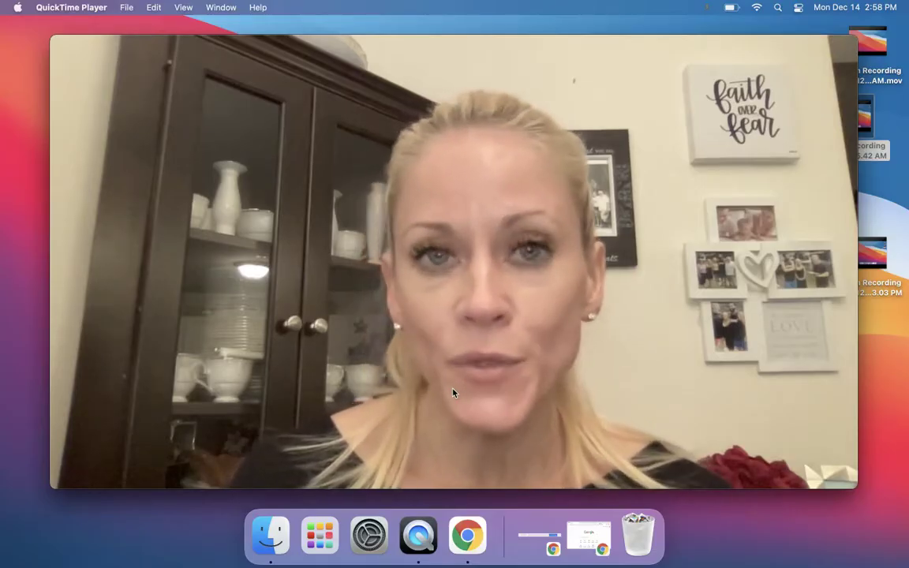
mouse_move(455, 380)
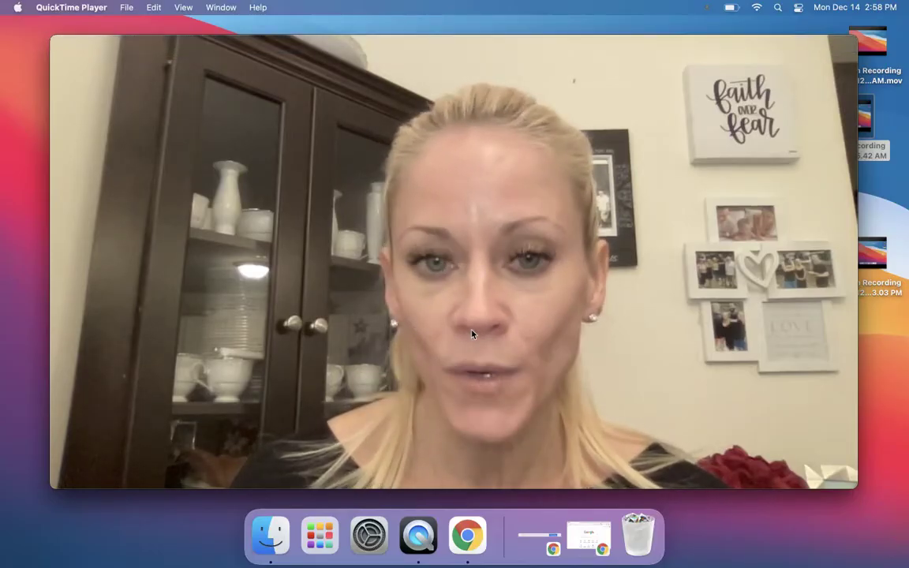
click(454, 386)
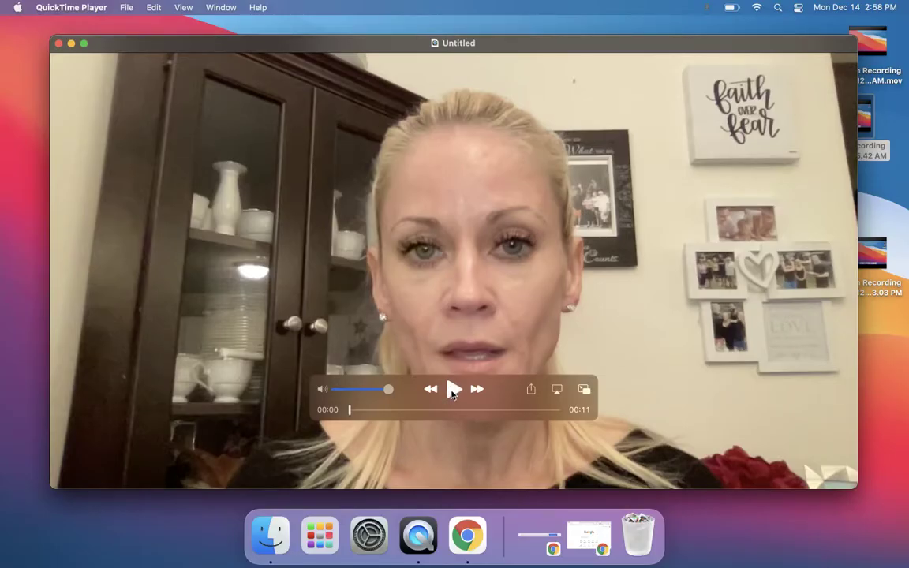
Play part of the recorded movie clip, pause it, and close it, deleting the unsaved recording.
click(453, 391)
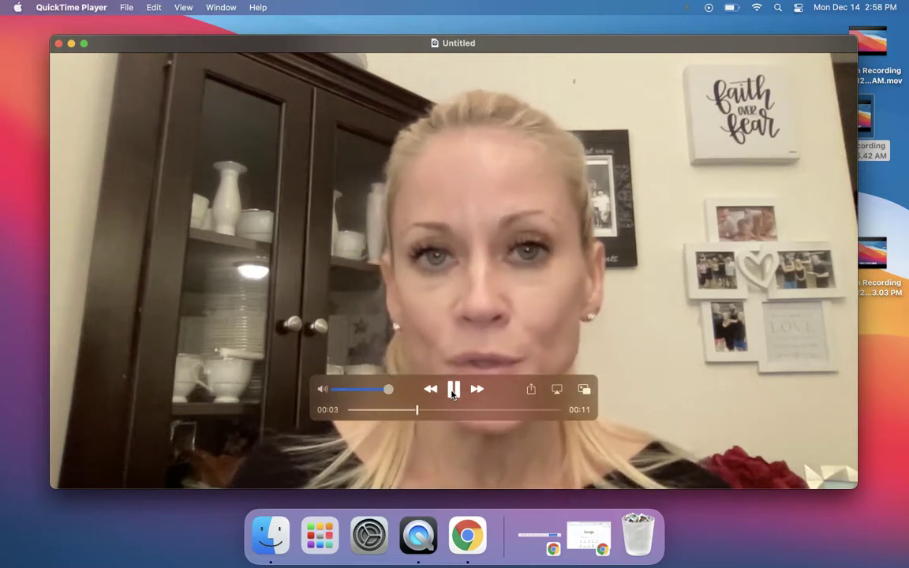
click(453, 390)
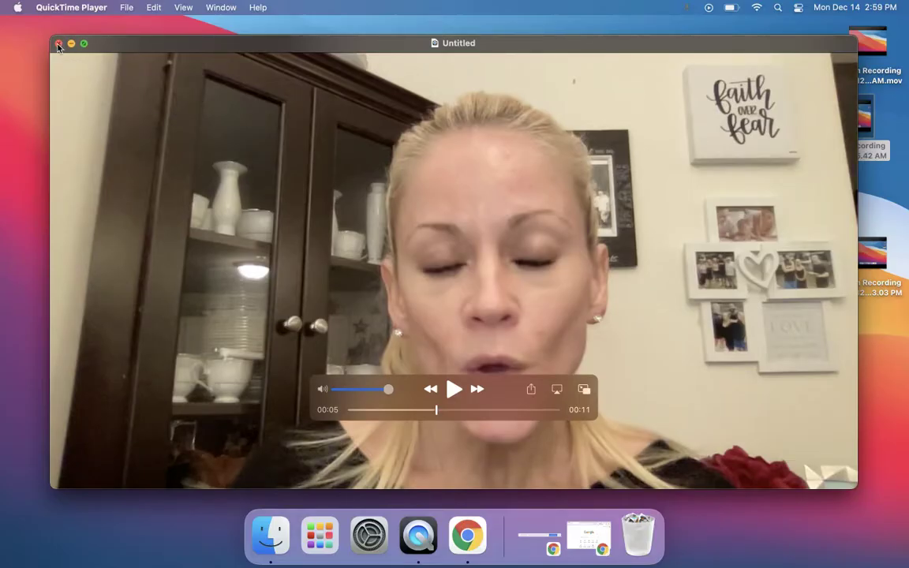
click(59, 45)
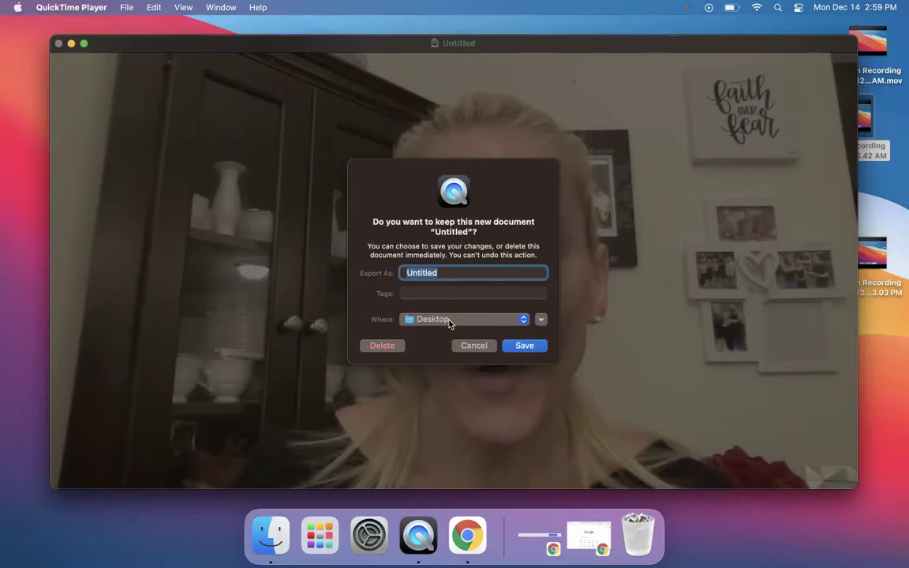
click(383, 346)
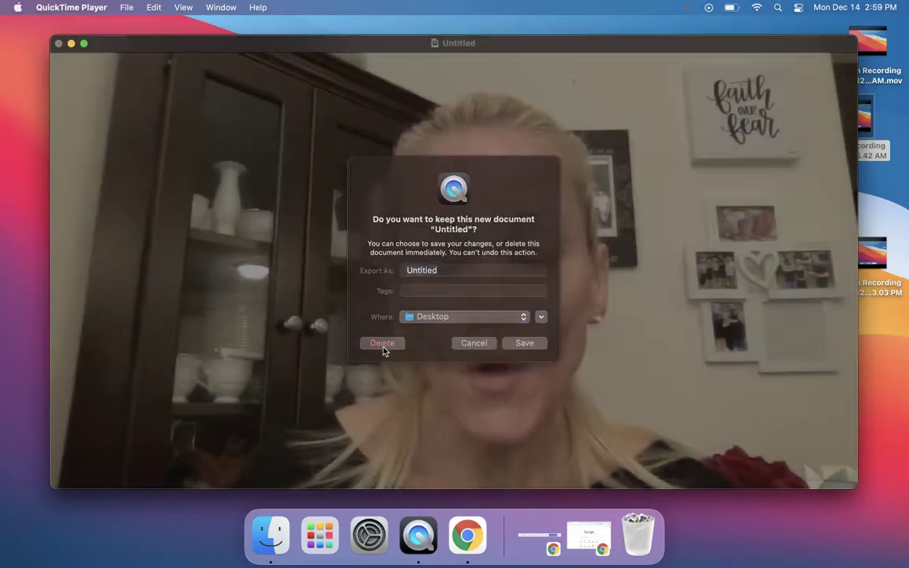
Open a new audio recording and review its microphone and quality options.
click(124, 8)
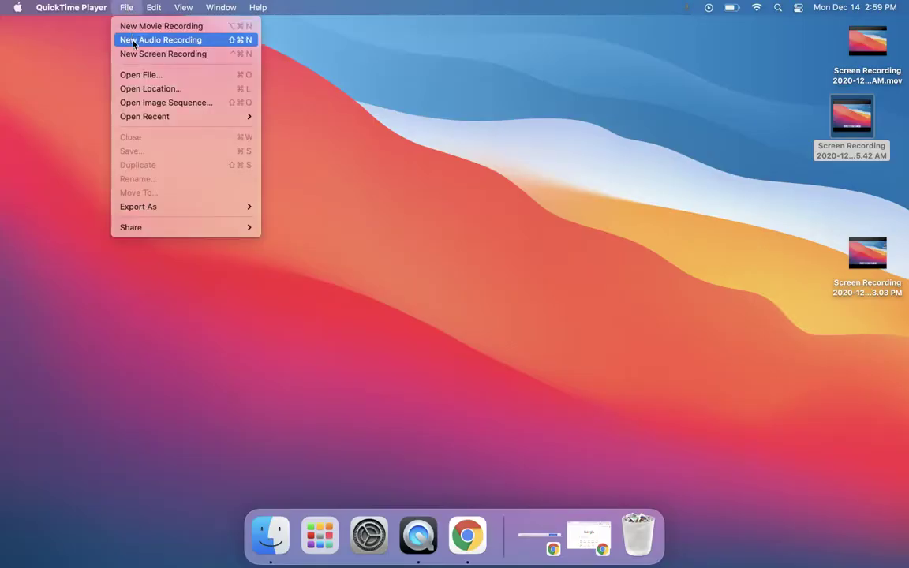
click(134, 43)
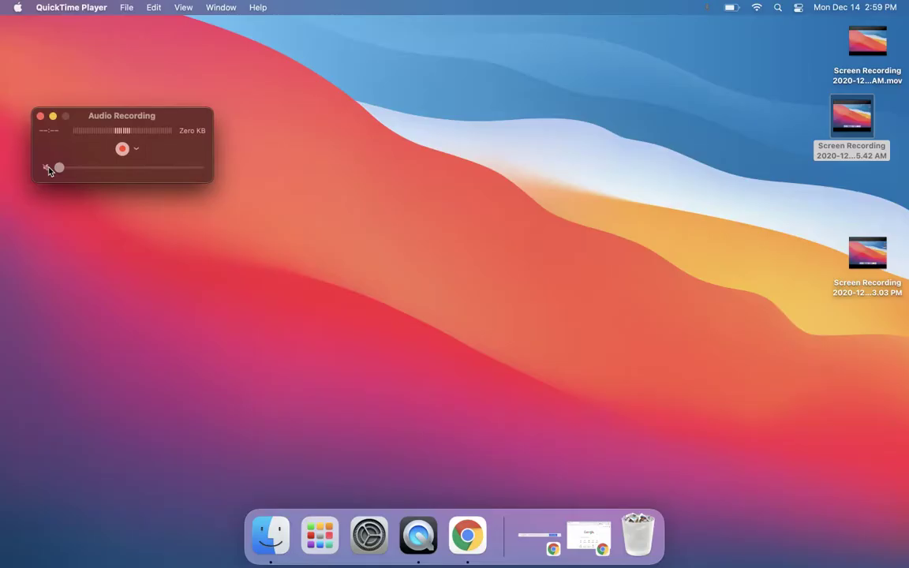
click(135, 150)
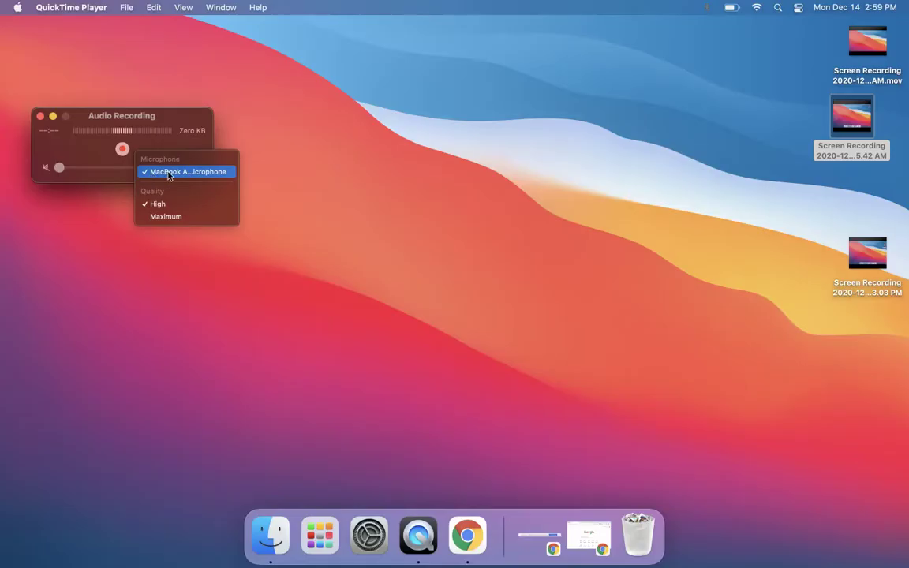
click(90, 191)
Record an audio clip of about 10 seconds with the MacBook Air microphone.
click(122, 151)
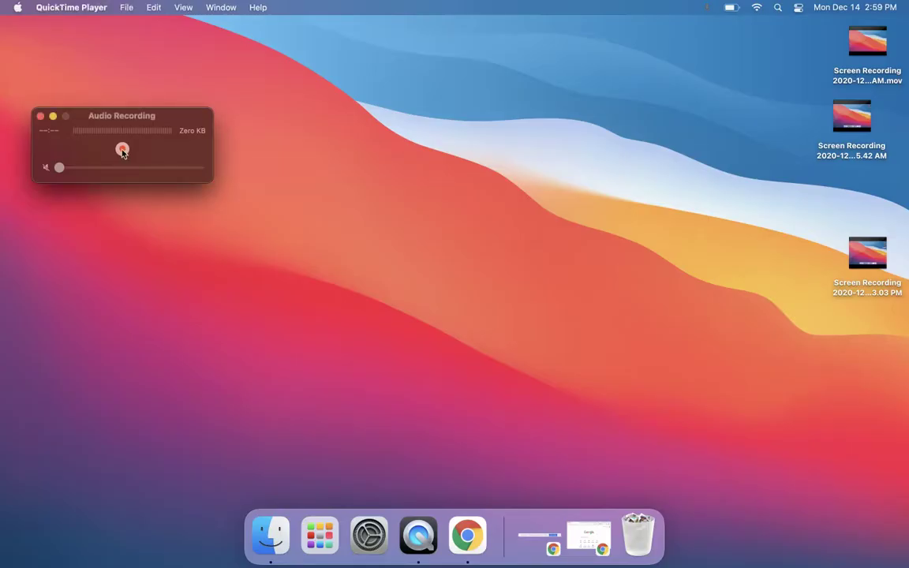
click(122, 151)
click(122, 150)
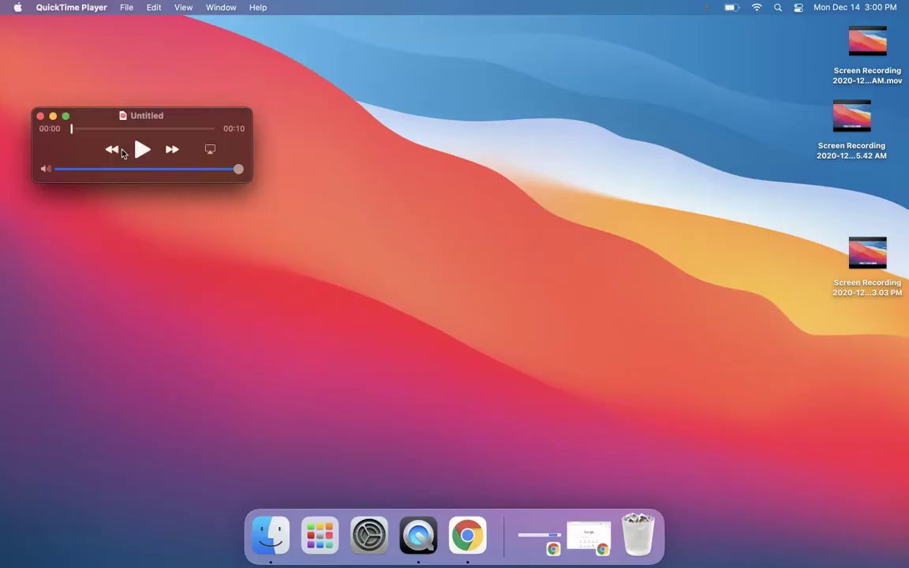
Play part of the recorded audio clip, pause it, and close it, deleting the unsaved recording.
click(141, 150)
click(141, 152)
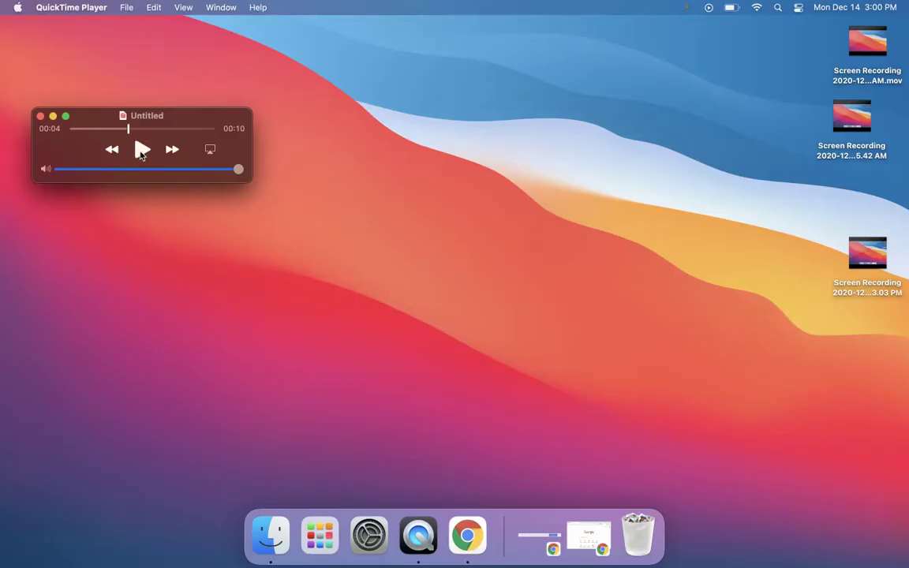
click(40, 116)
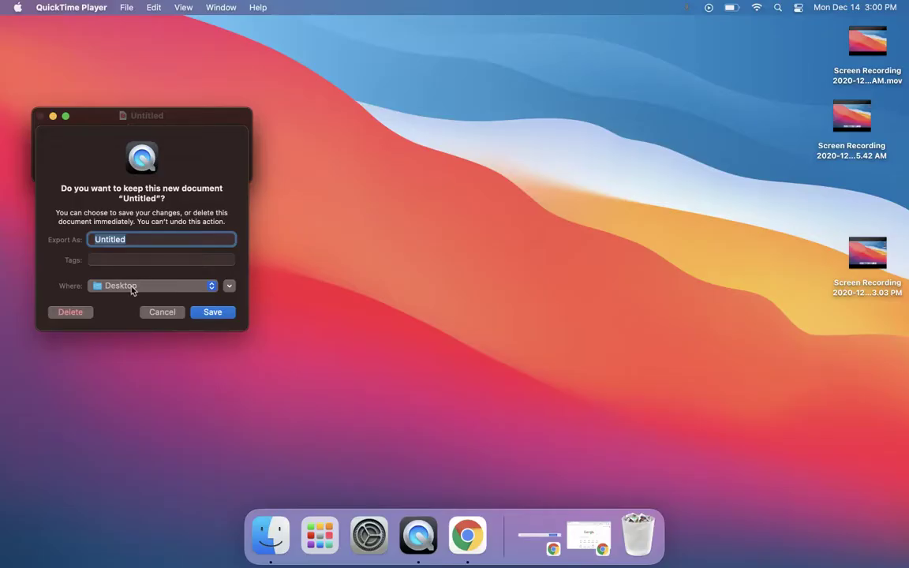
click(71, 312)
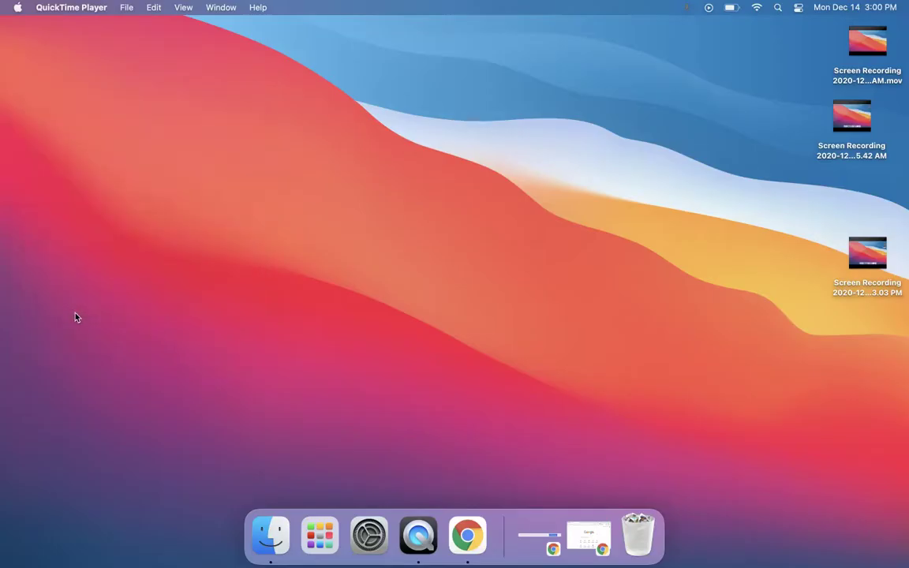
Start a new screen recording and set up a selected-portion screenshot, shrinking the frame and moving it toward the desktop's upper left.
click(124, 8)
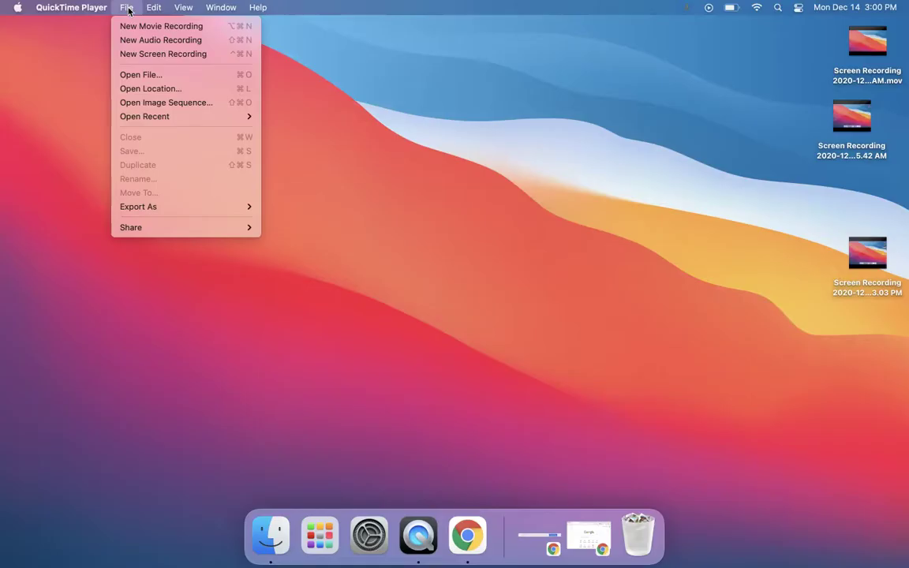
click(144, 56)
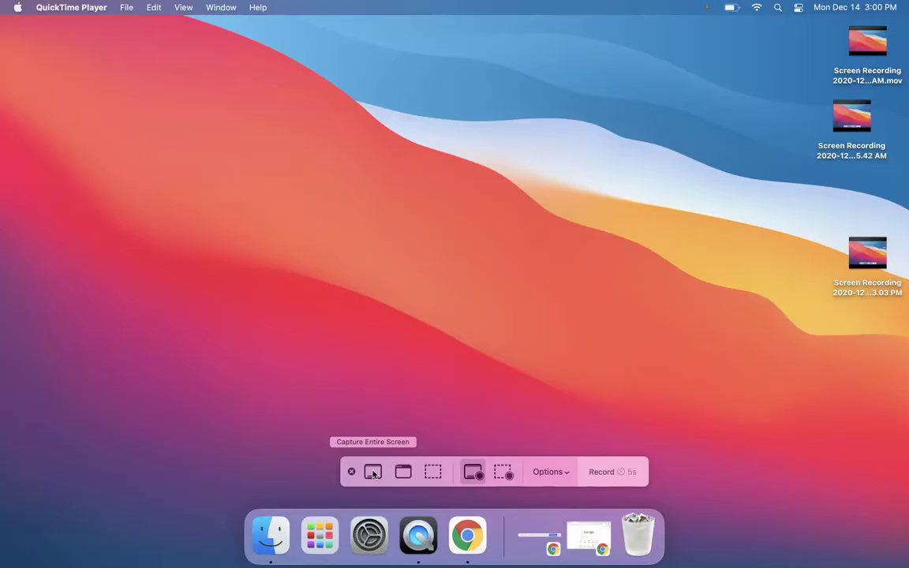
click(433, 472)
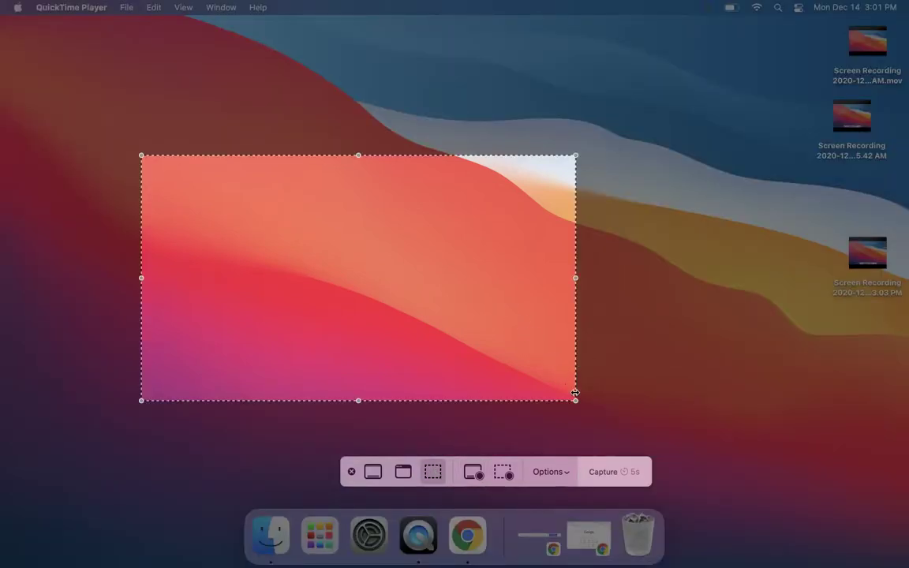
drag(574, 399, 417, 274)
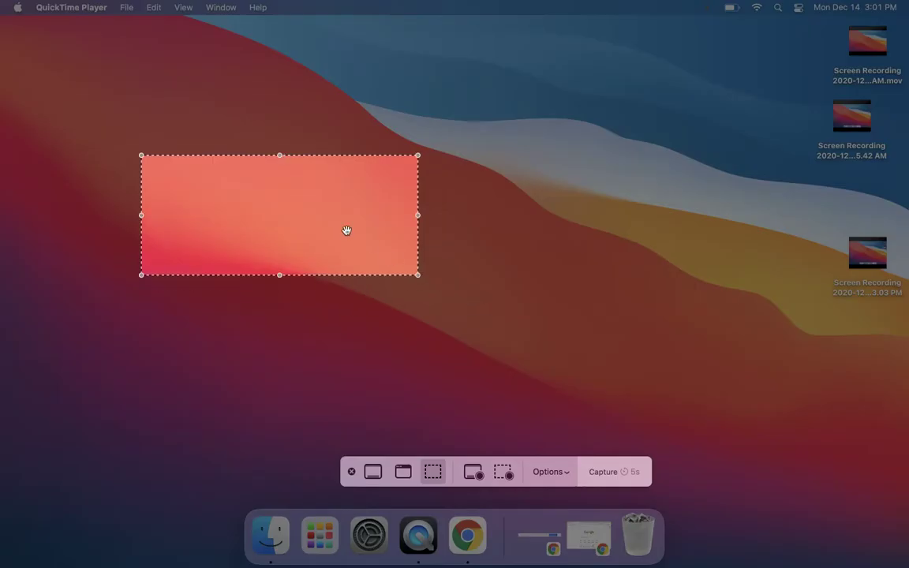
drag(312, 211, 237, 124)
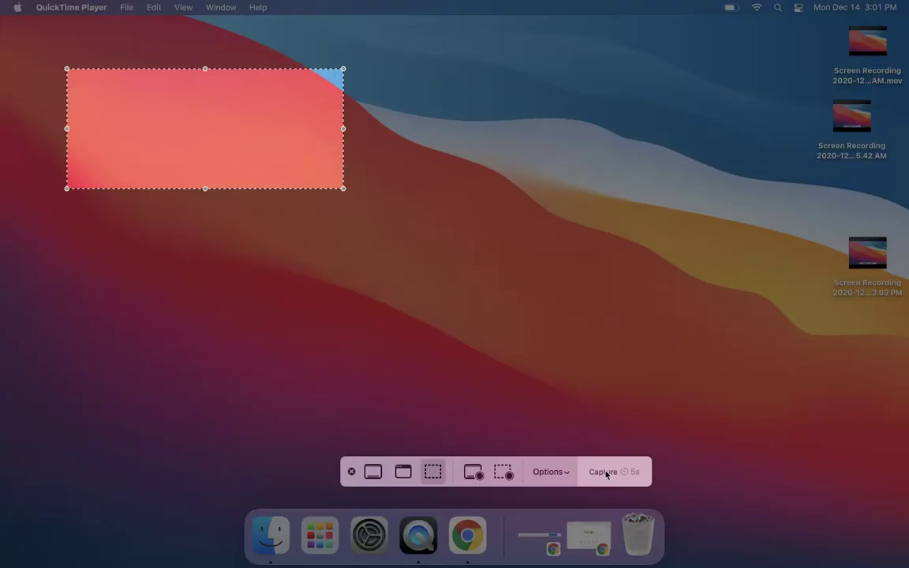
Try the entire-screen capture mode, switch to recording a selected portion, and enlarge the frame toward the lower right.
click(375, 472)
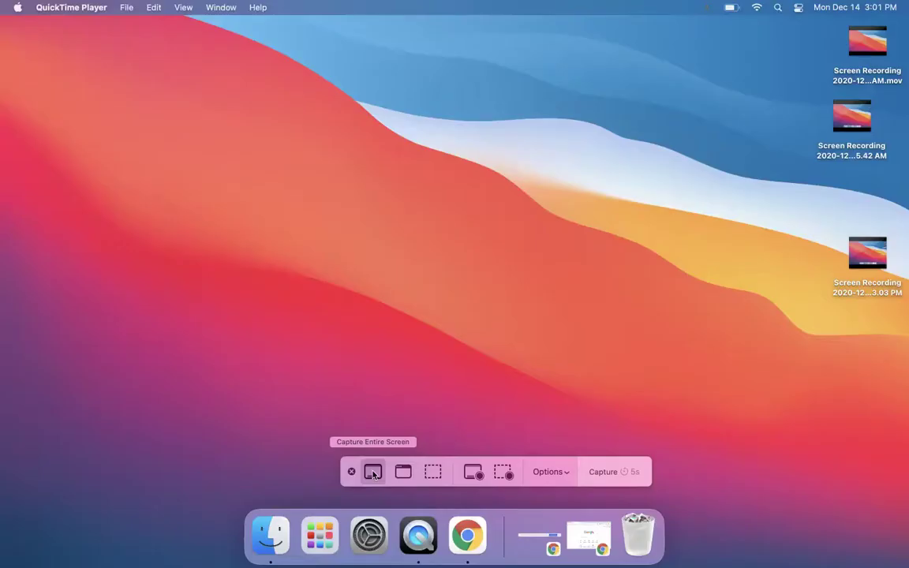
click(504, 472)
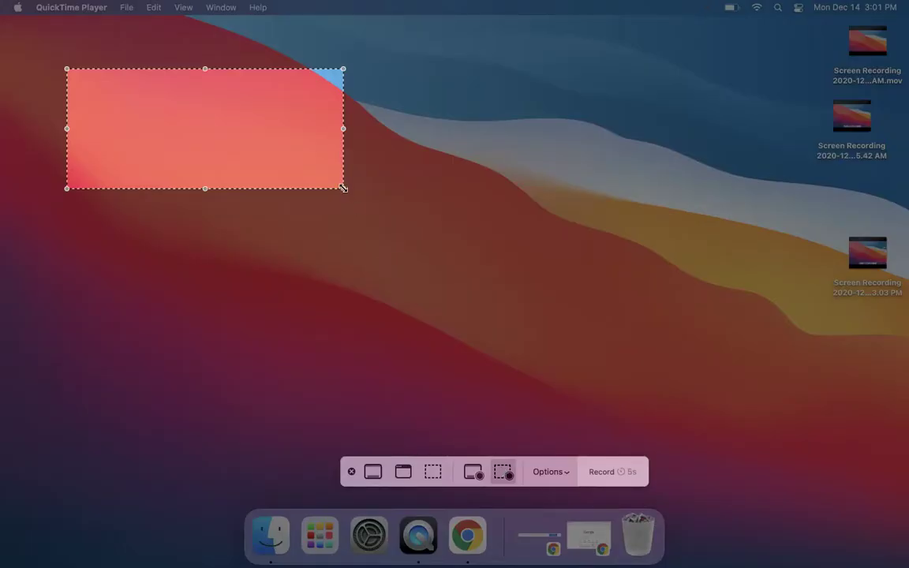
drag(343, 188, 548, 361)
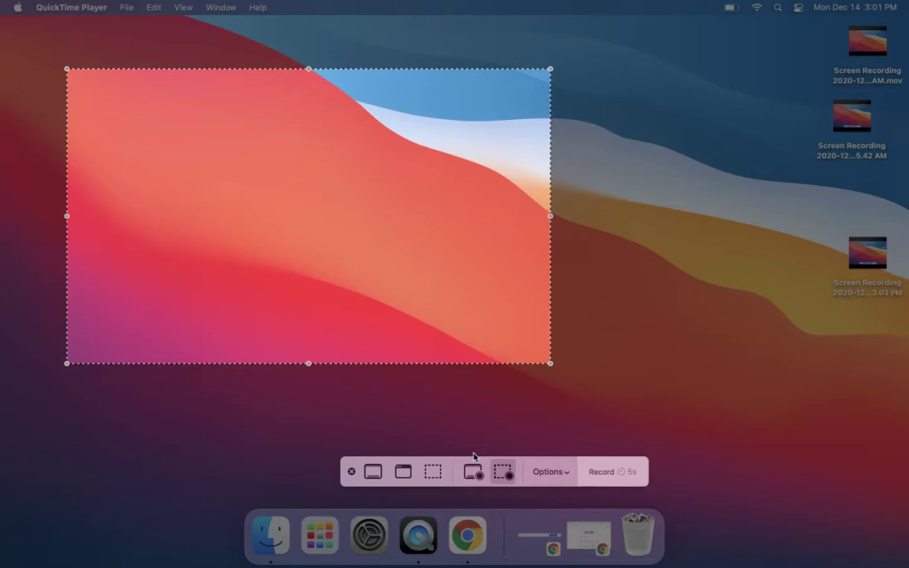
Switch to recording the entire screen, set the save location to Desktop, and review the timer, microphone and display options.
click(474, 474)
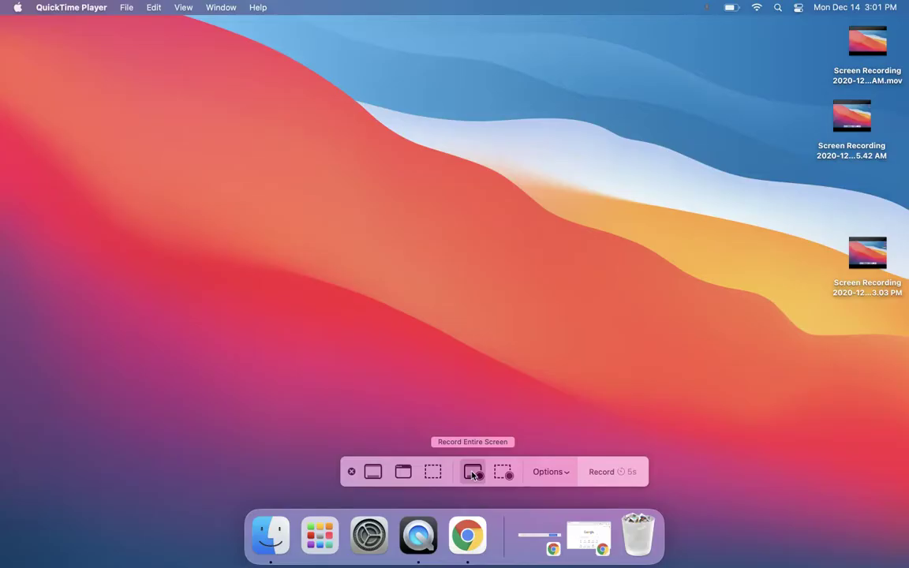
click(563, 474)
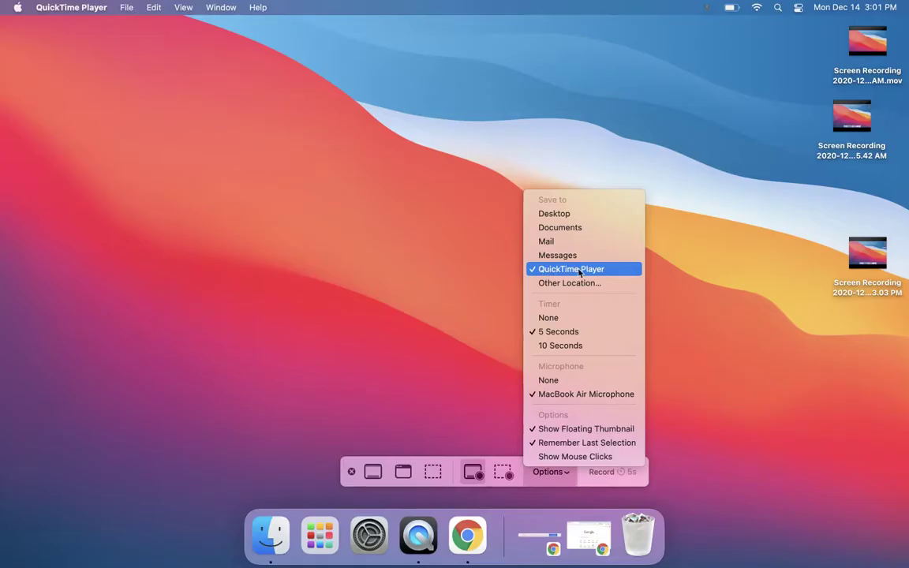
click(559, 214)
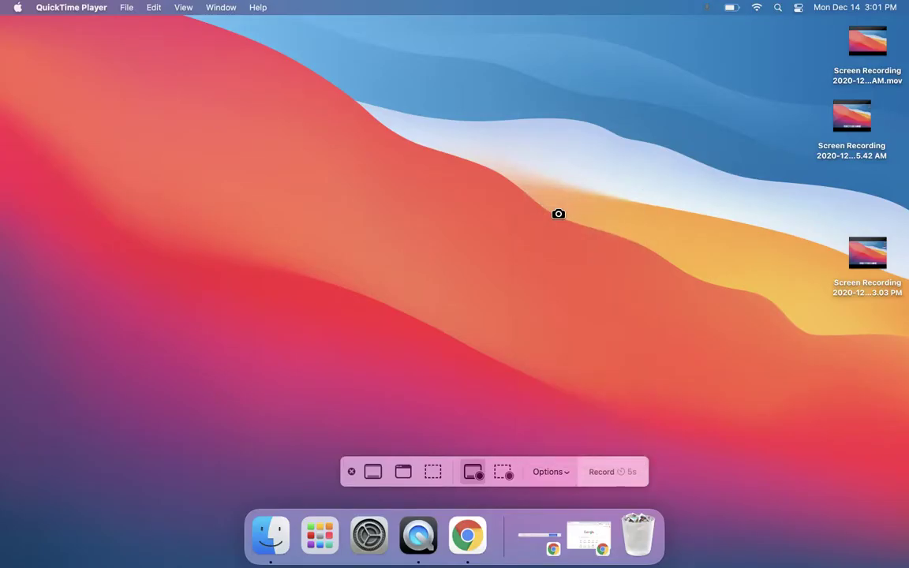
click(546, 472)
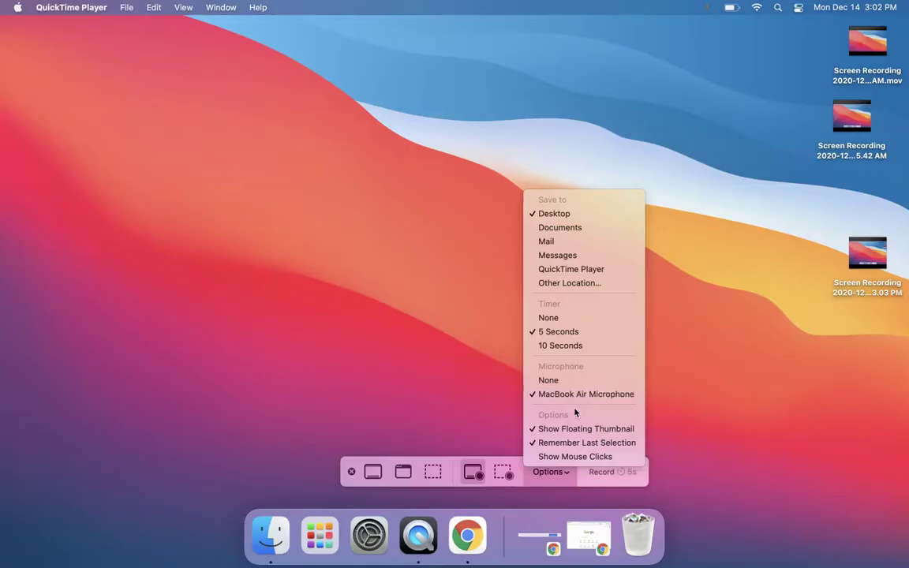
click(478, 442)
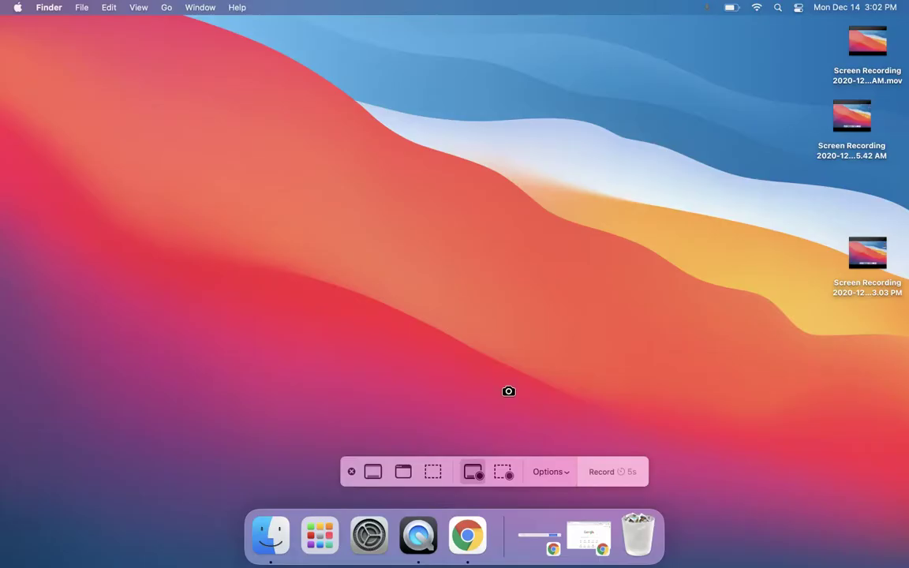
Record the entire screen for about 30 seconds, stop the recording, and open the clip from its floating thumbnail.
click(596, 472)
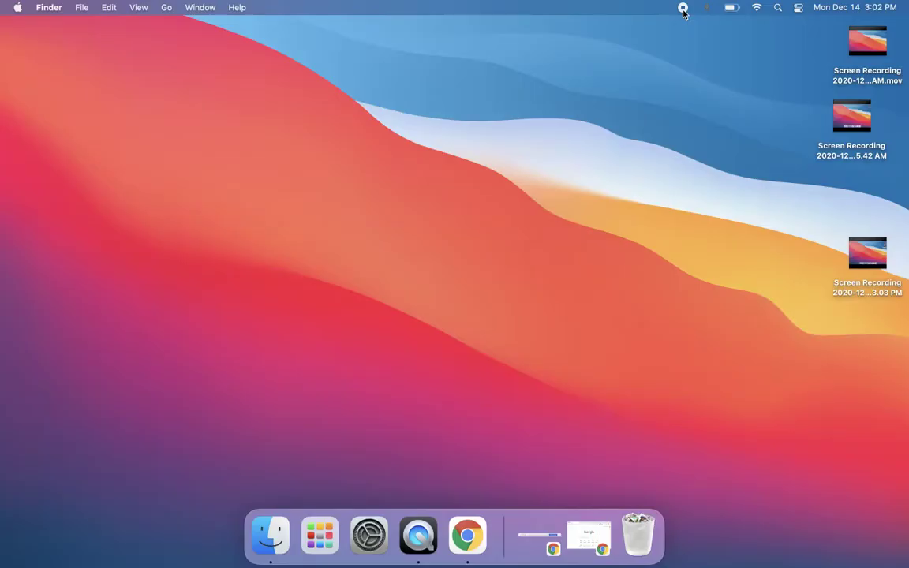
click(684, 8)
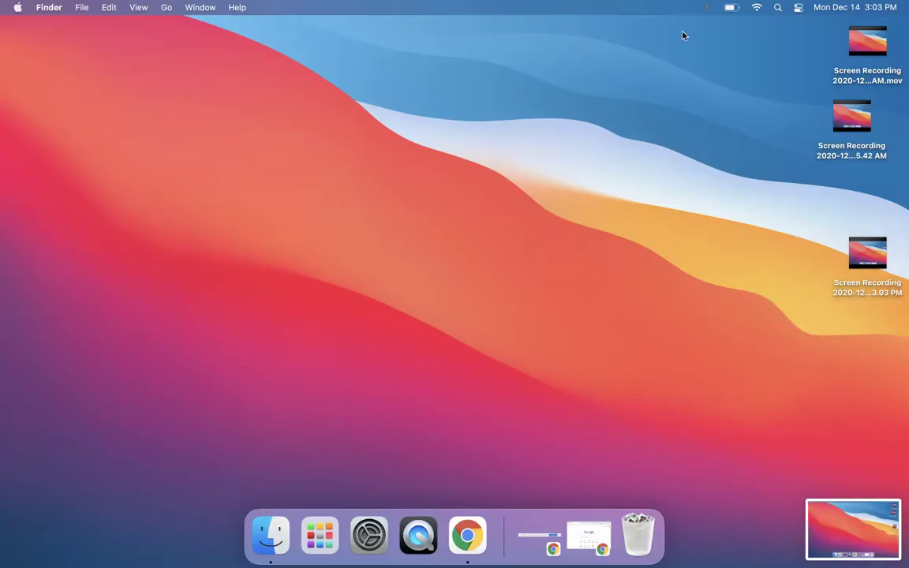
click(860, 527)
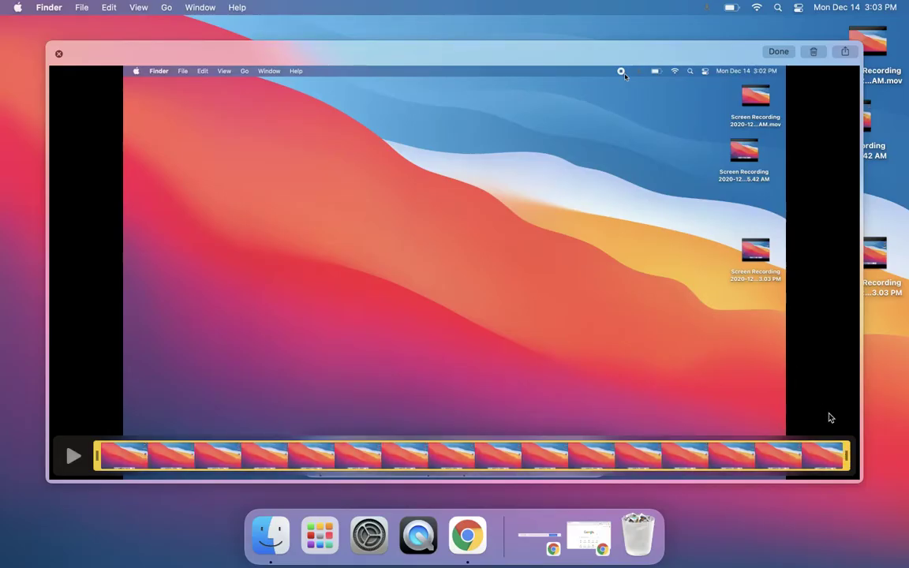
Trim the clip's end to about 00:29.46, cut a short piece off its start, and save the trimmed recording.
drag(846, 455, 818, 455)
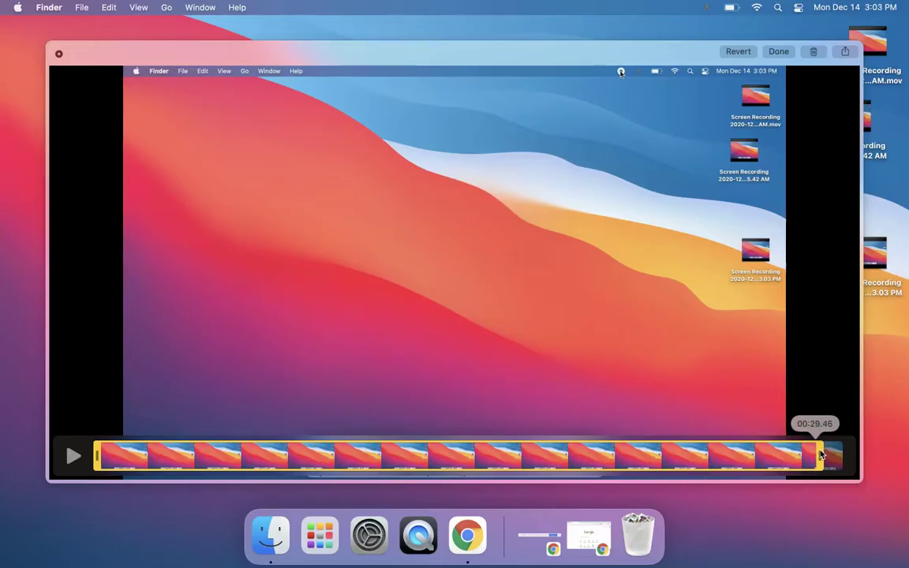
click(96, 456)
drag(97, 456, 137, 456)
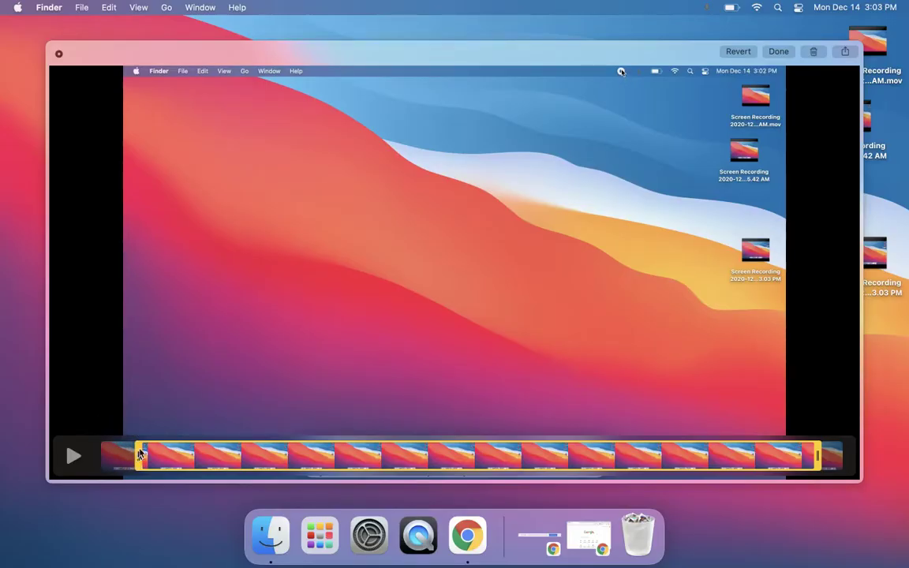
click(777, 51)
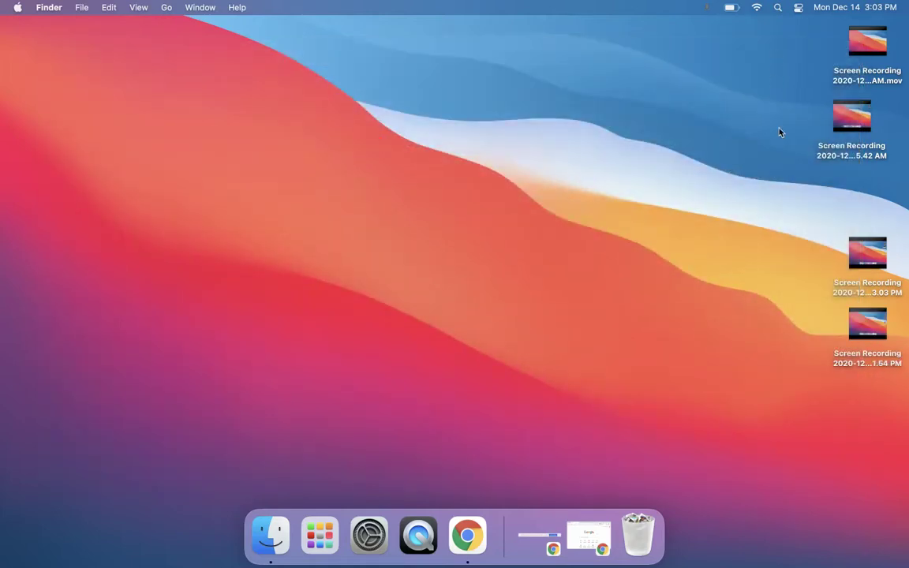
Move the newly saved screen recording file away from the column of other recordings on the desktop.
mouse_move(859, 339)
drag(863, 324, 771, 349)
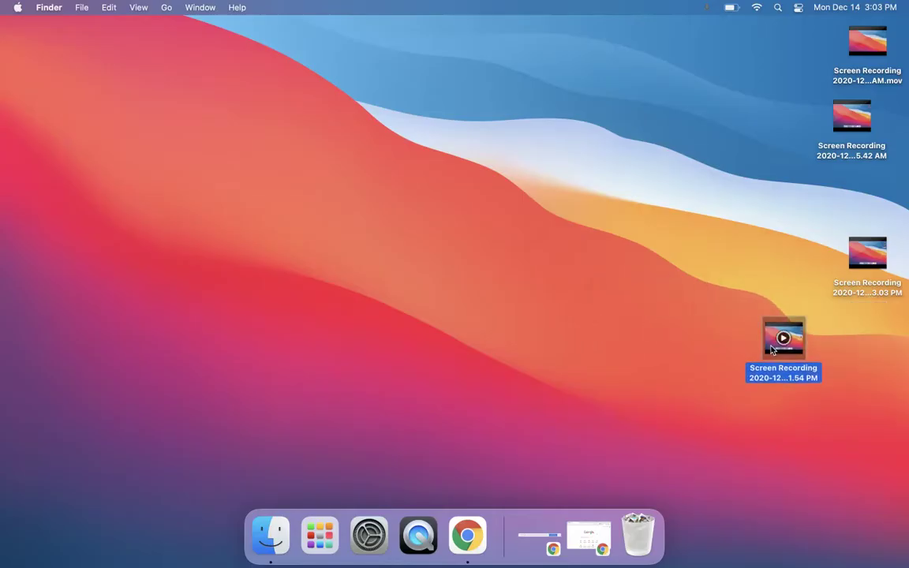